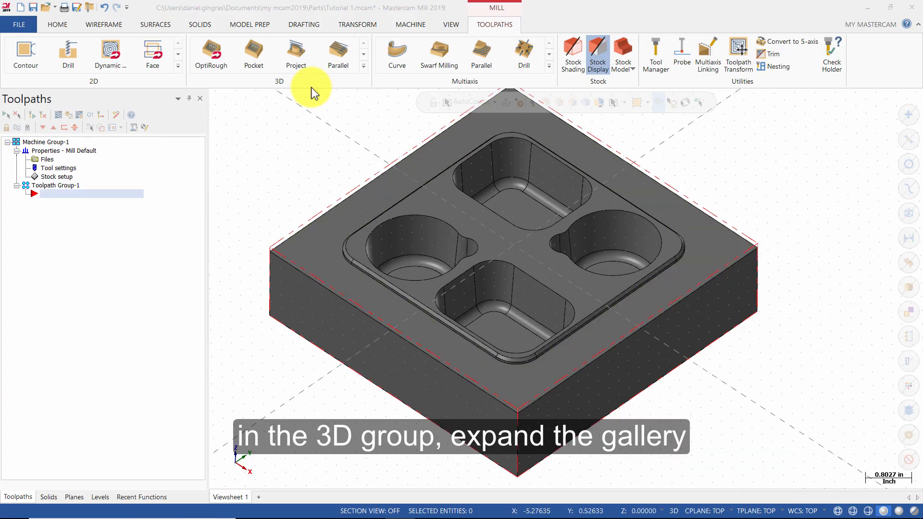
Step: Create a 3D Area Roughing toolpath and select the entire solid body as its machining geometry
click(364, 71)
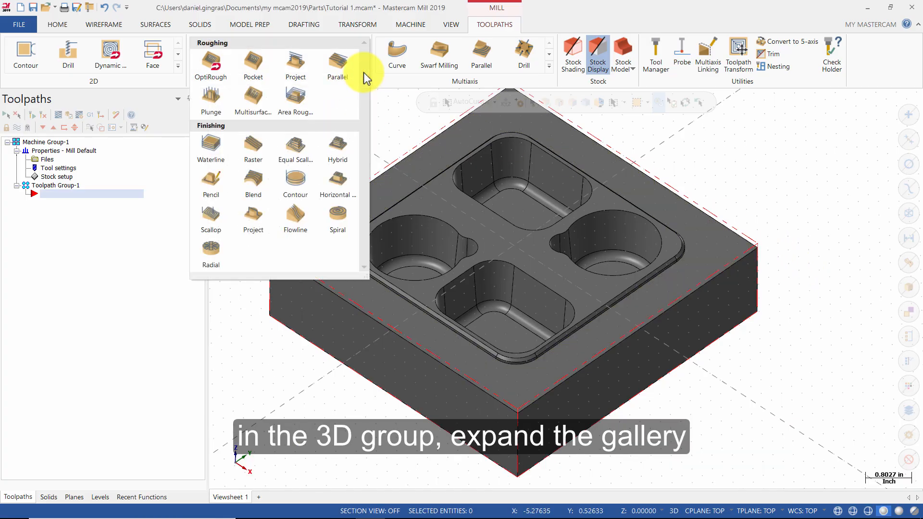
click(296, 100)
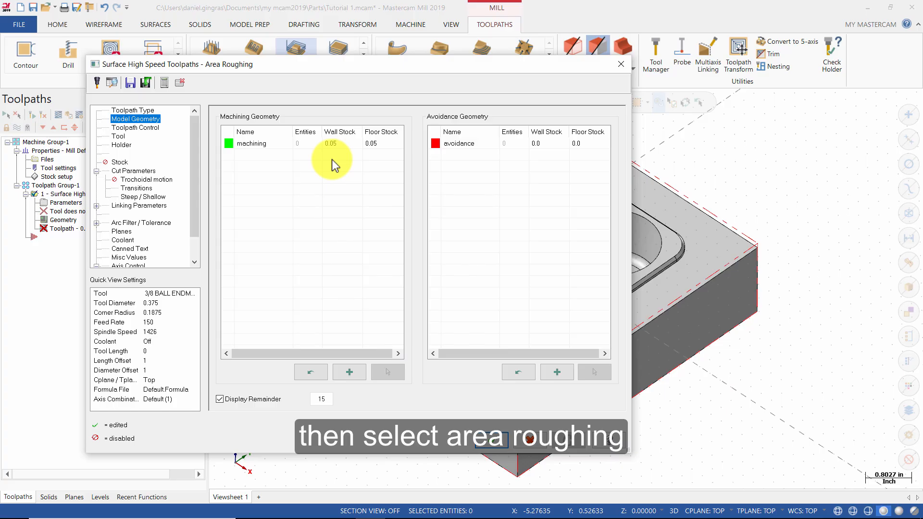
click(270, 144)
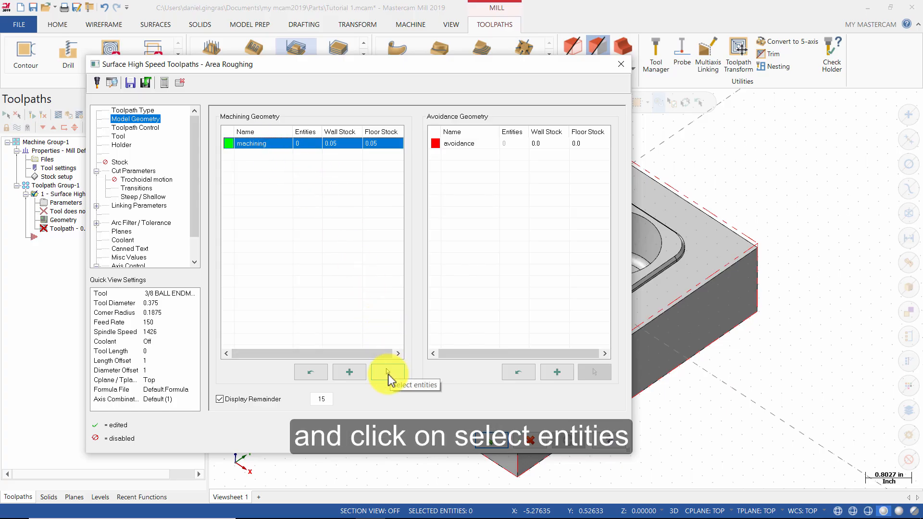
click(388, 372)
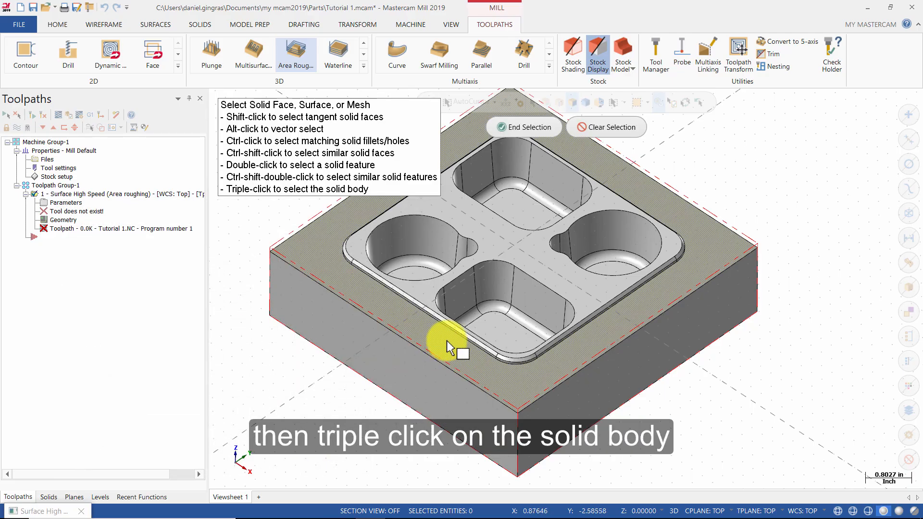
triple_click(446, 340)
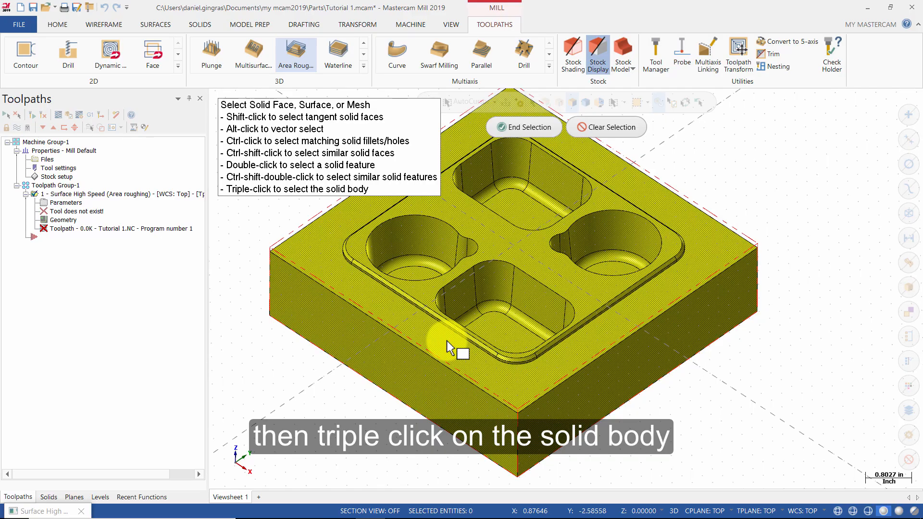
click(523, 128)
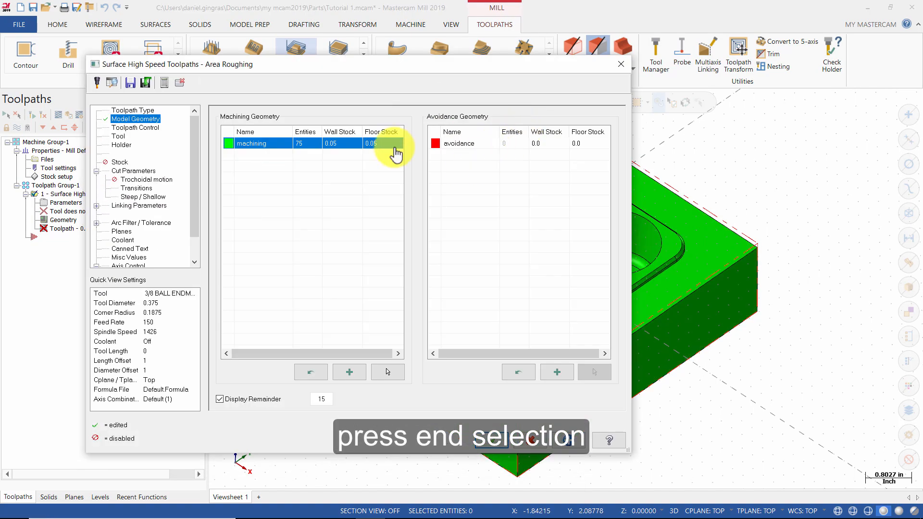
Step: Set the machining geometry's wall stock and floor stock to 0.03, and the containment strategy to From outside
click(351, 145)
click(351, 145)
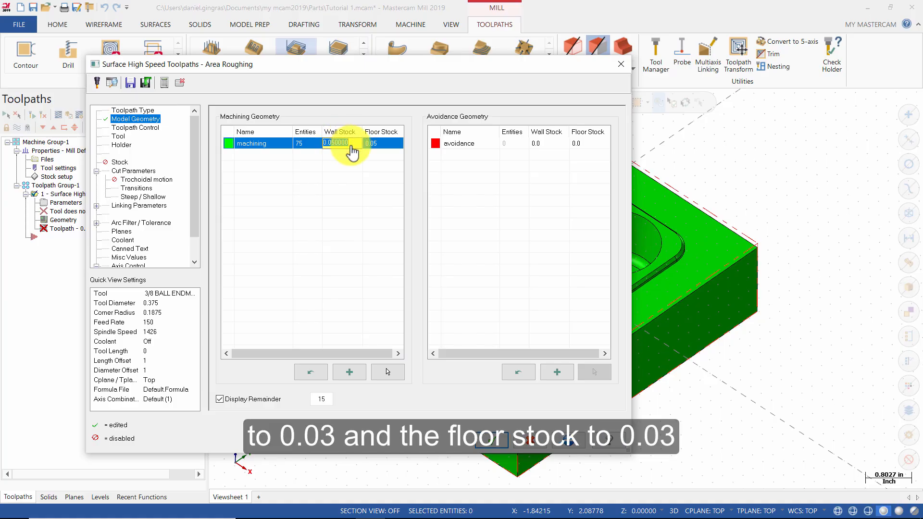
text(03)
click(381, 146)
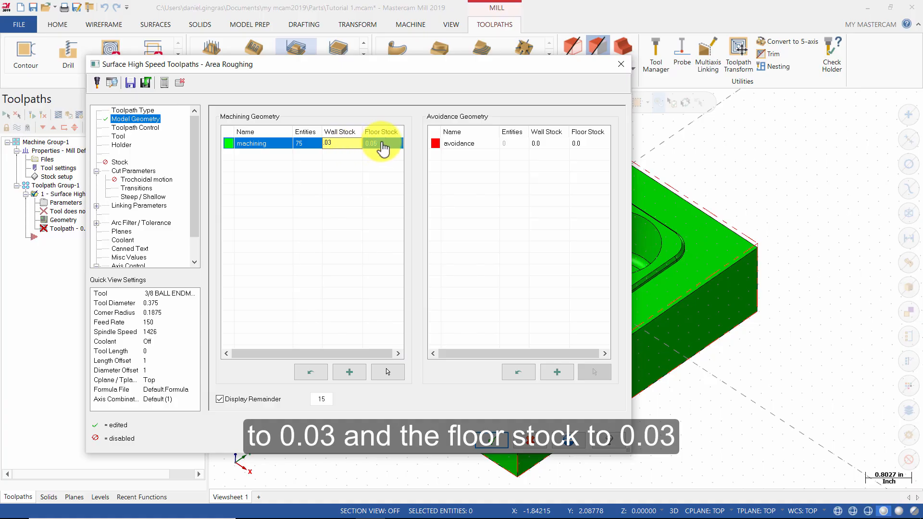
text(.03)
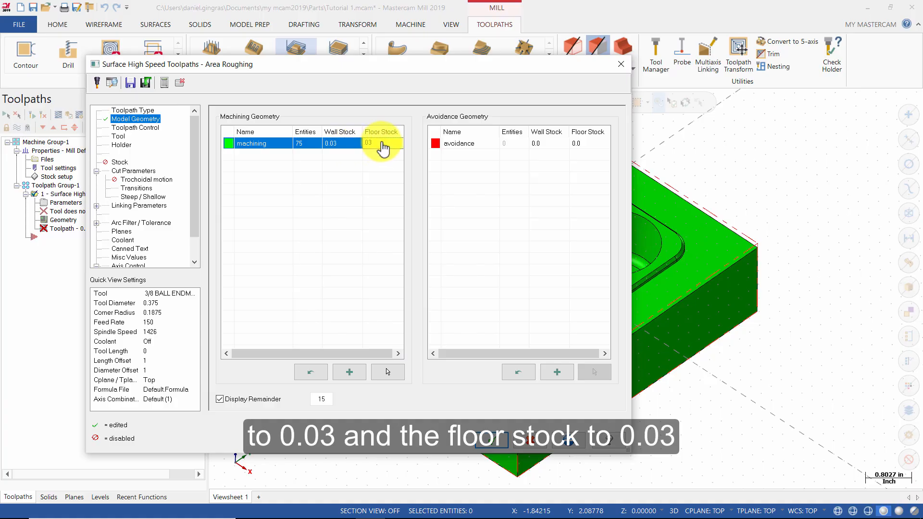
click(369, 186)
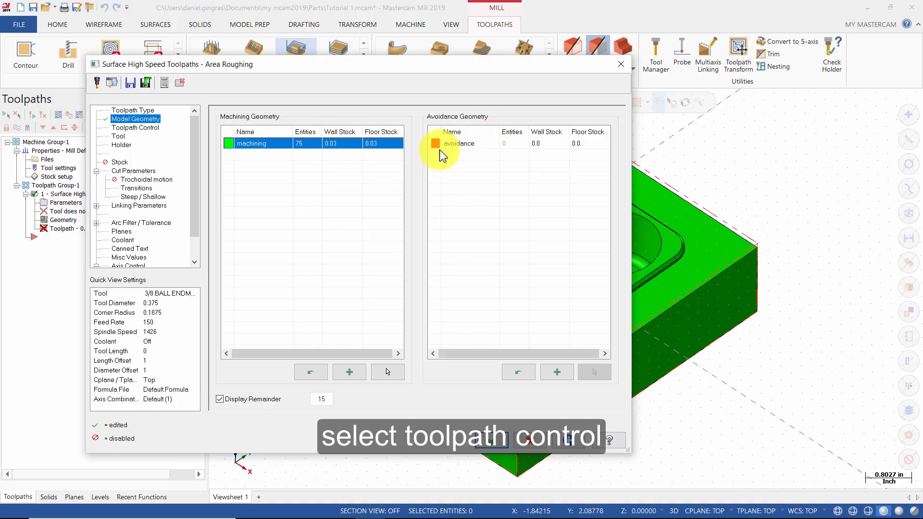
click(144, 128)
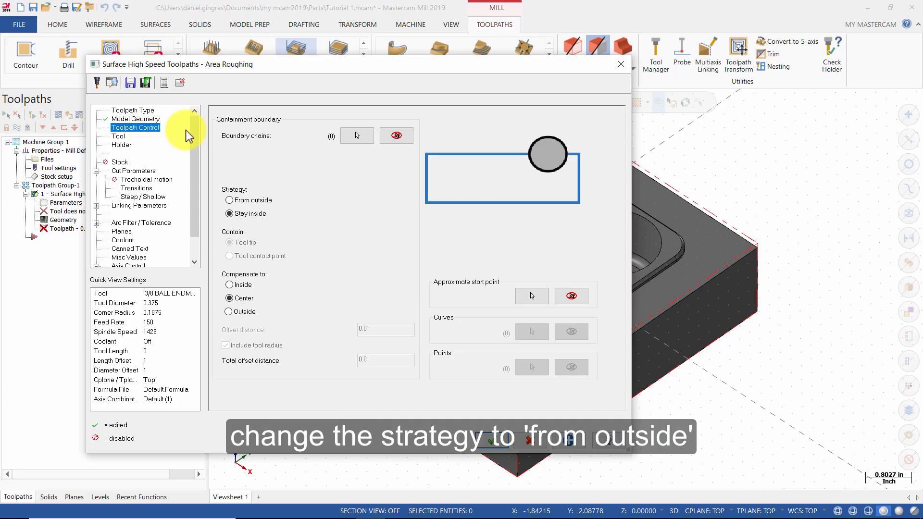
click(247, 200)
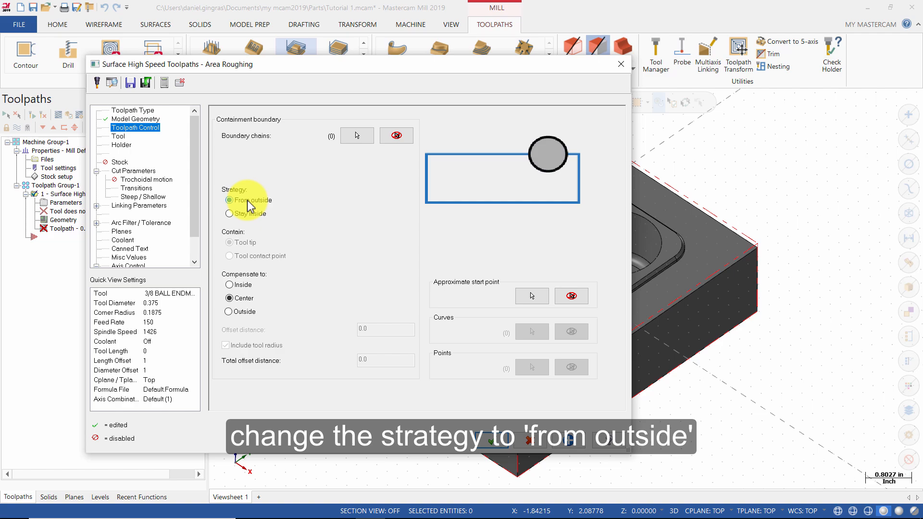
Step: Filter the tool library to show only bull endmills with a diameter equal to 0.5
click(118, 137)
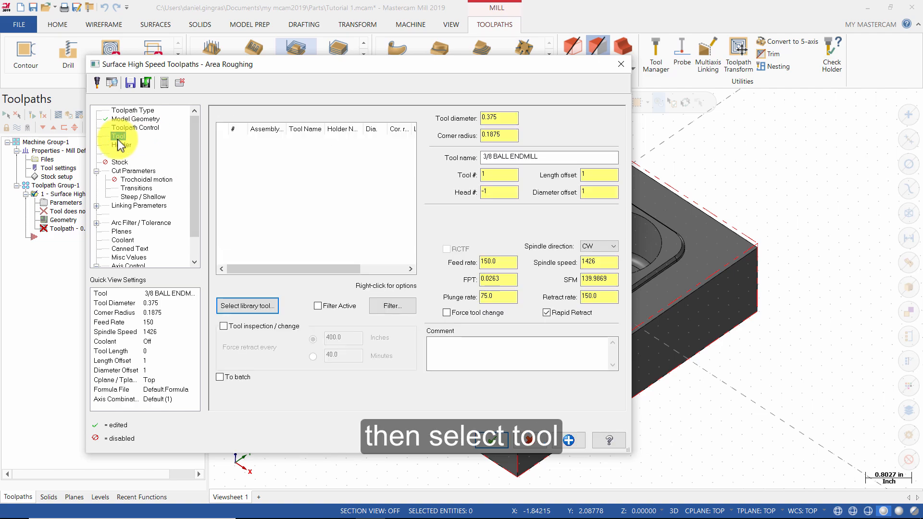
click(251, 307)
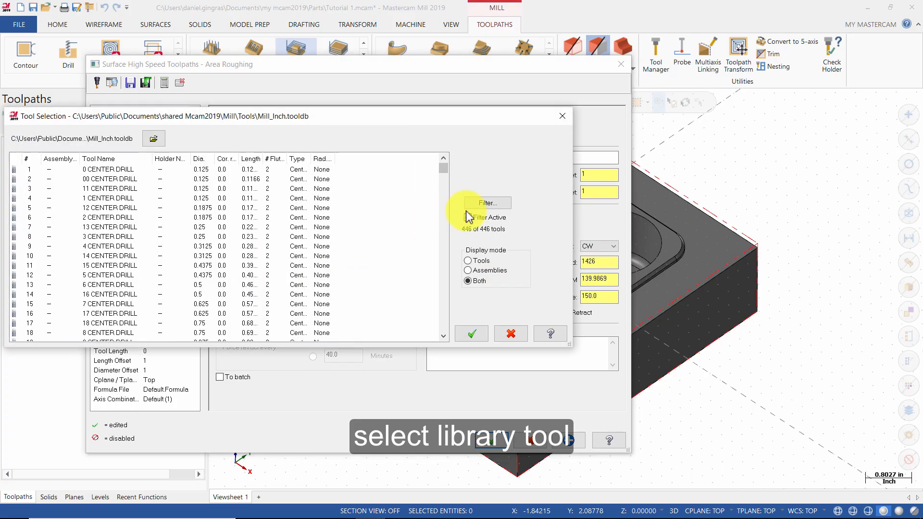
click(481, 205)
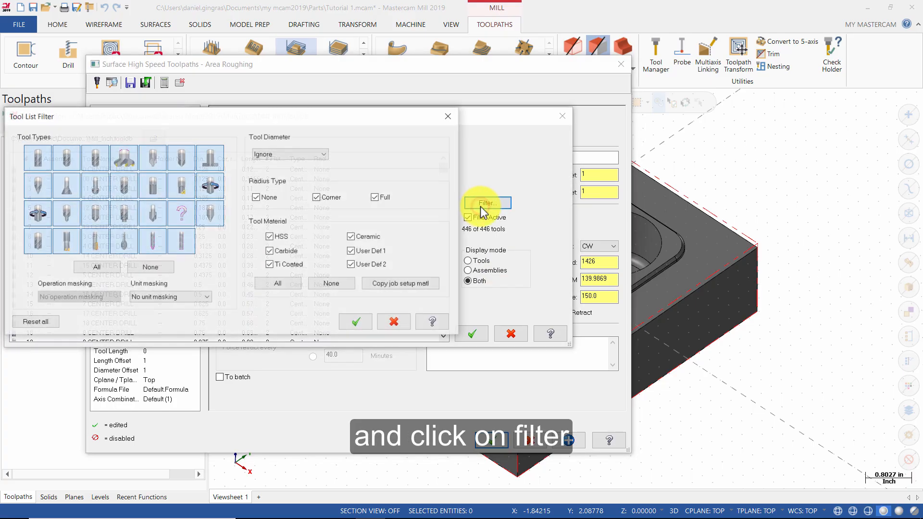
click(161, 266)
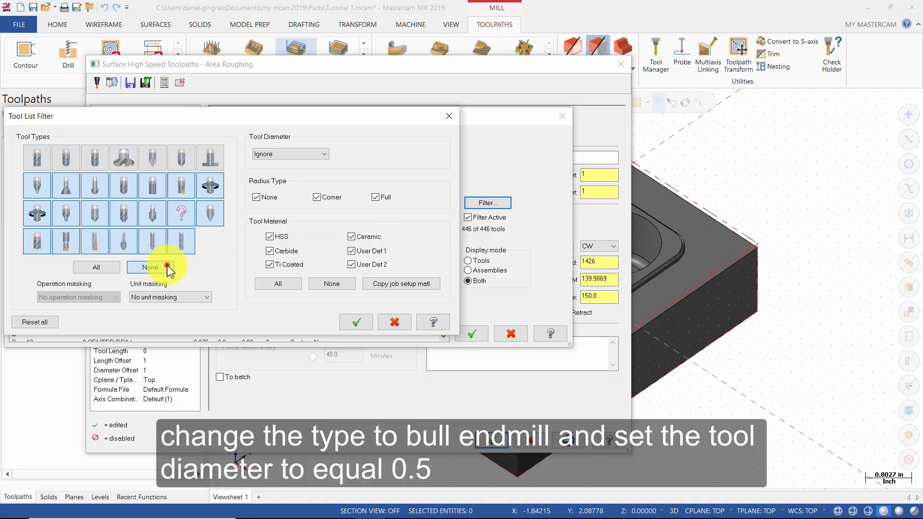
click(96, 160)
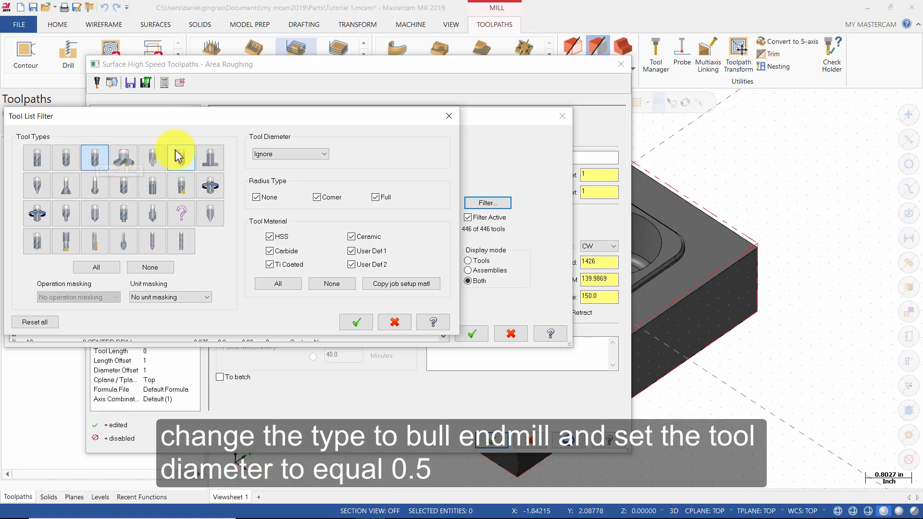
click(262, 153)
click(262, 172)
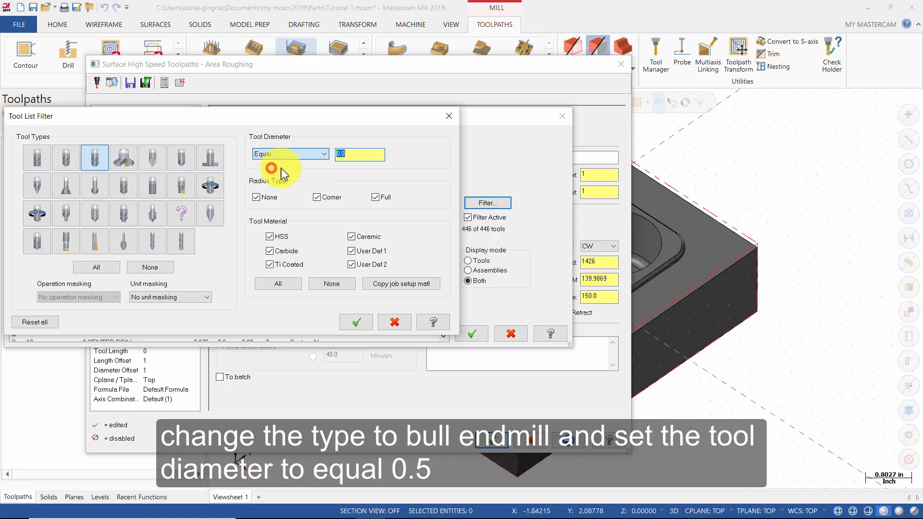
click(374, 158)
text(.5)
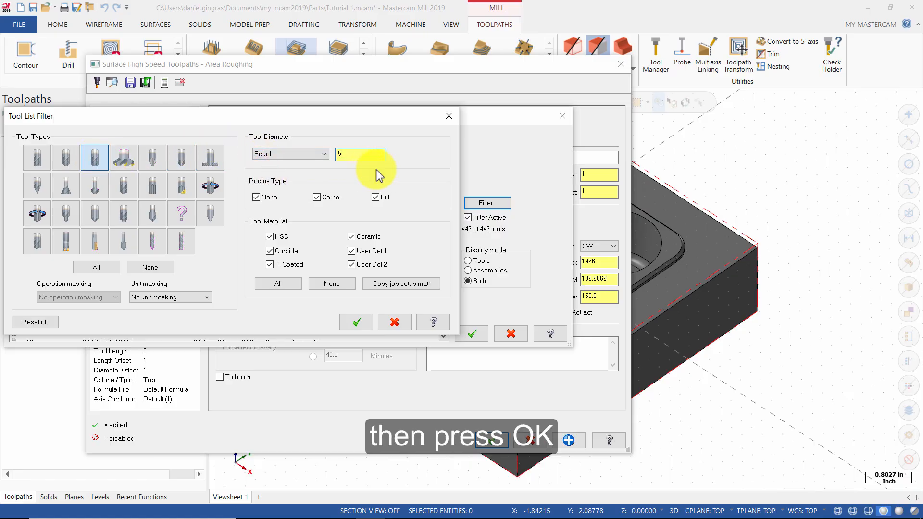
click(356, 322)
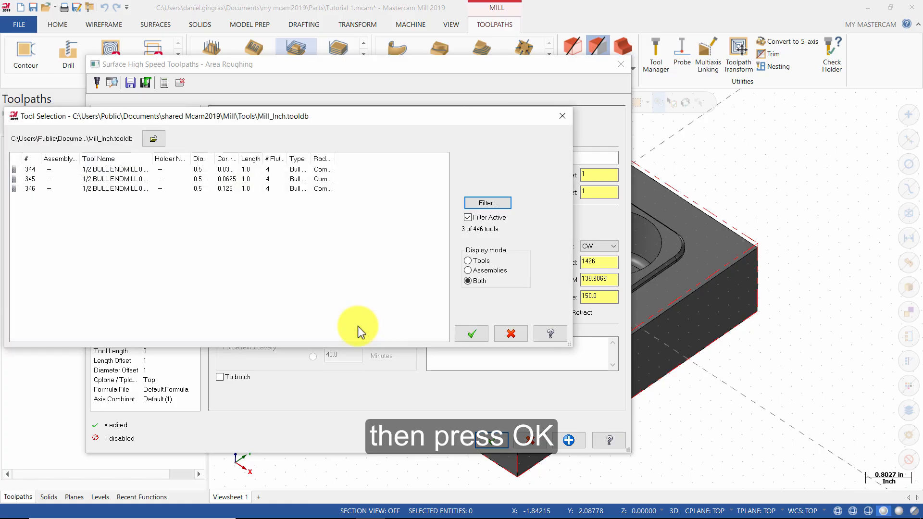
Step: Choose the 1/2 bull endmill with 0.125 corner radius and enter the operation comment "Rough out the part"
drag(151, 157, 199, 163)
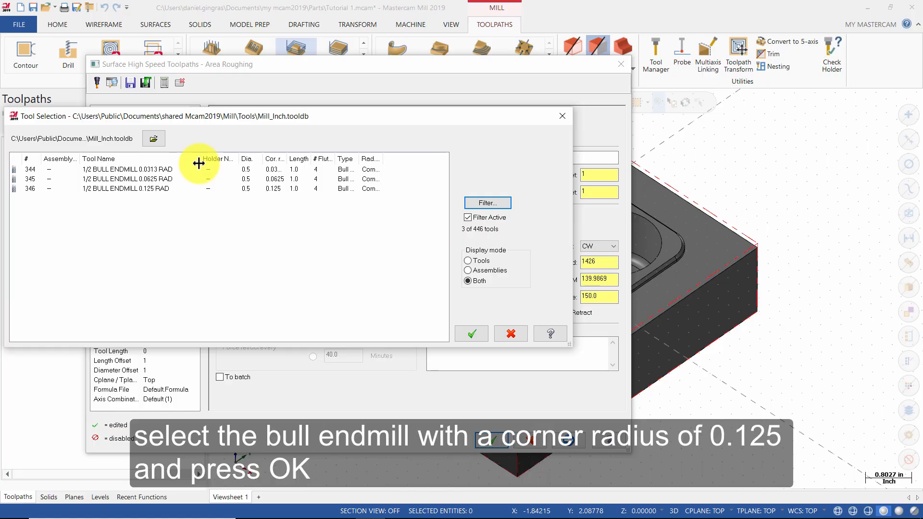
click(163, 189)
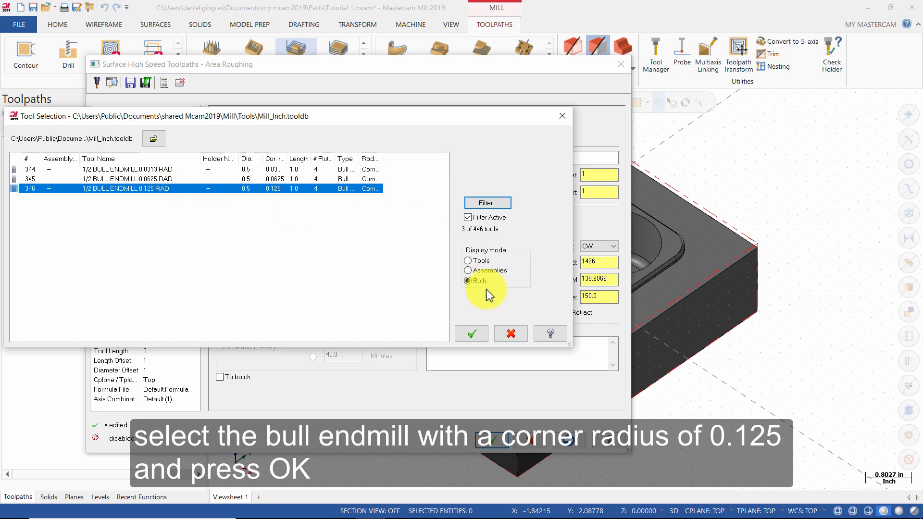
click(472, 334)
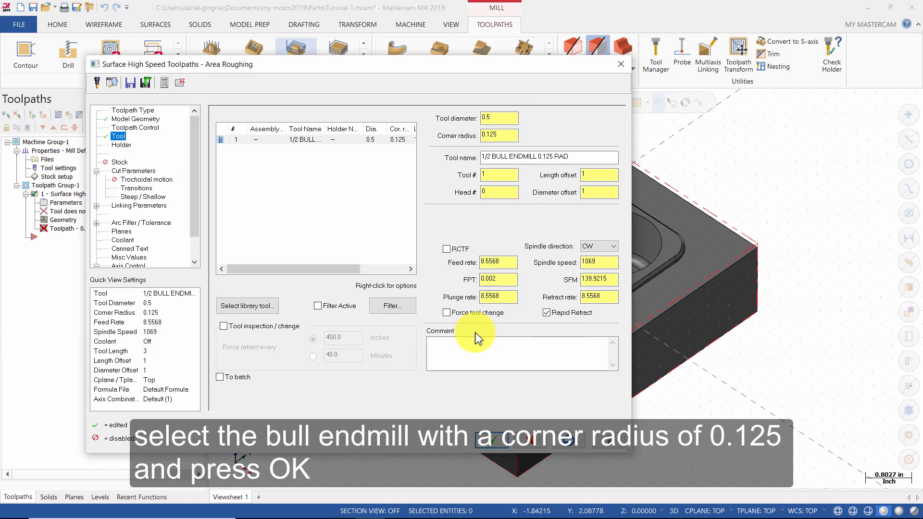
click(499, 357)
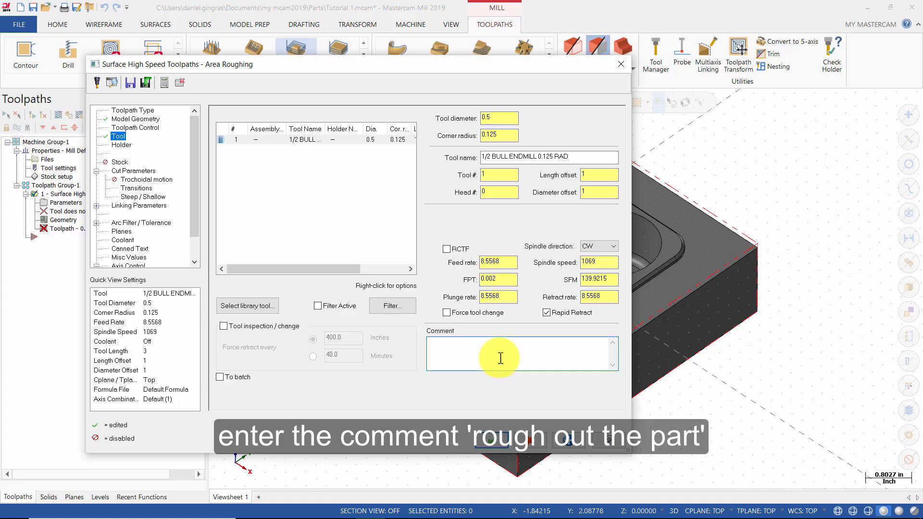
text(Rough out the part)
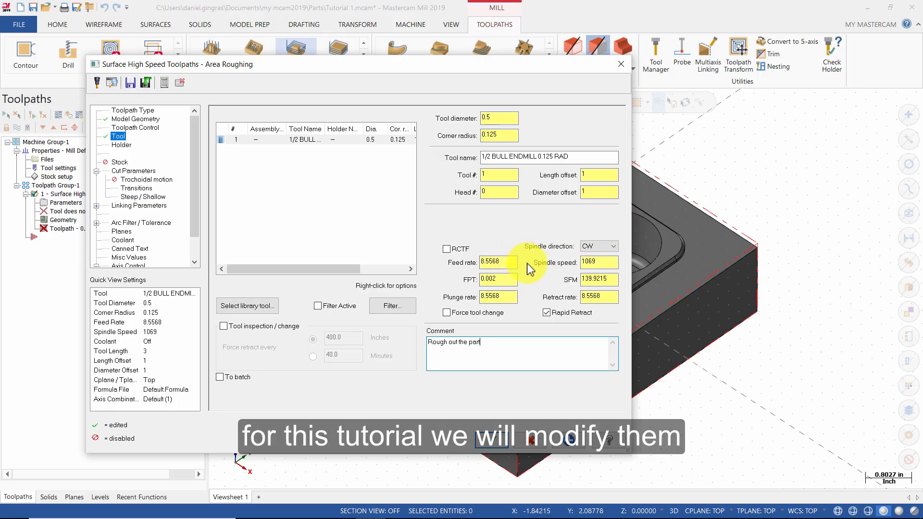
Step: Set the tool's feed rate to 200, spindle speed to 15000, plunge rate to 100 and retract rate to 200
double_click(499, 262)
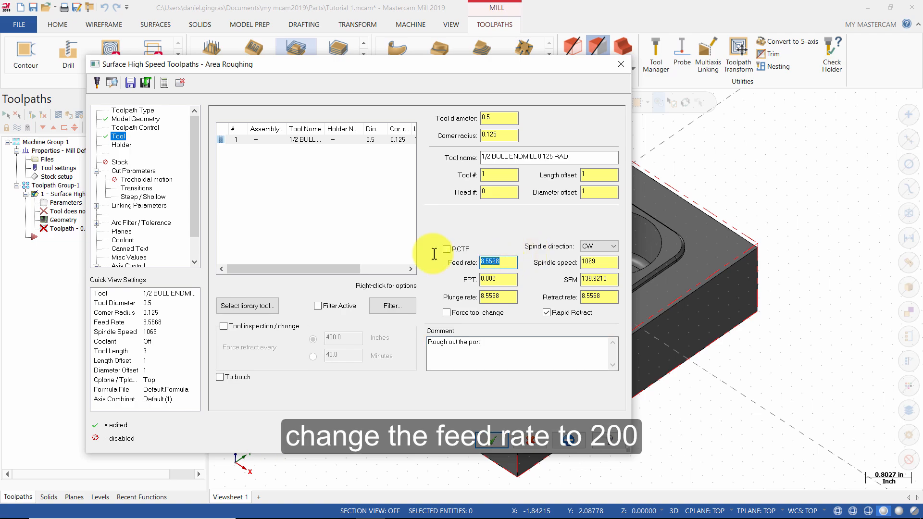
text(200)
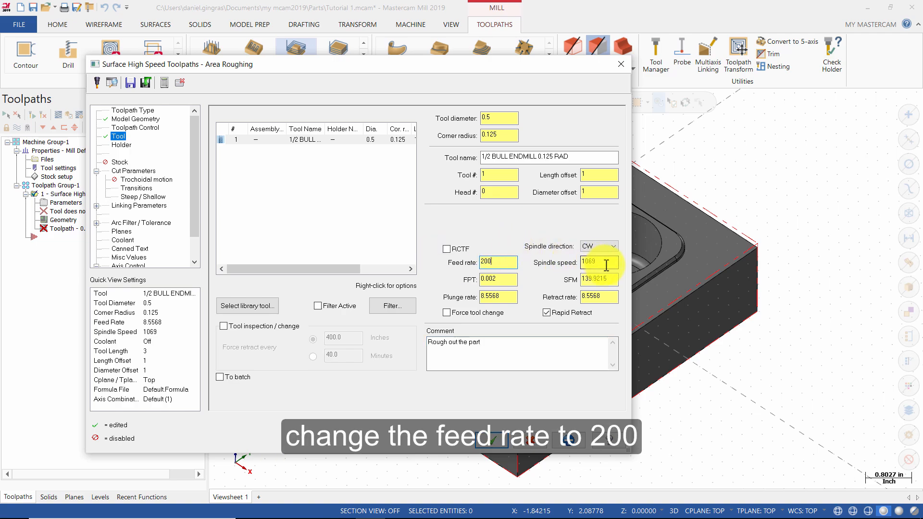
double_click(600, 262)
text(15000)
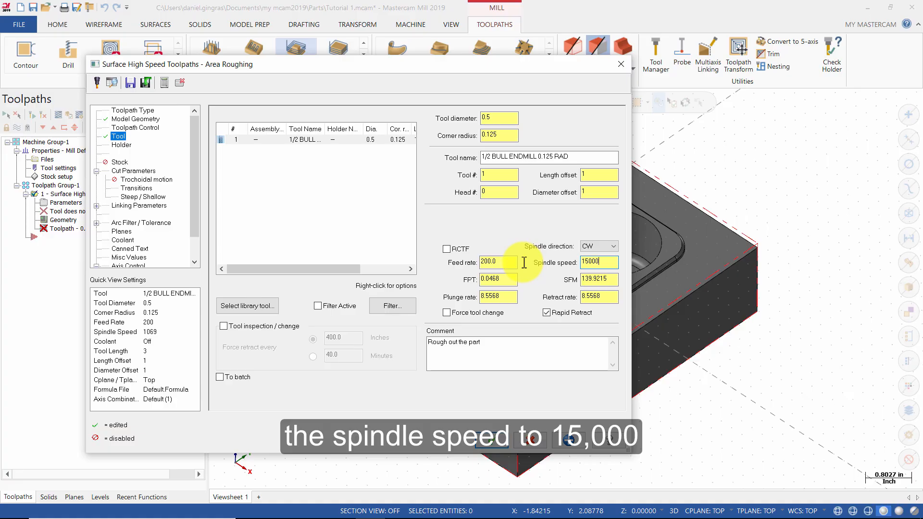
double_click(482, 297)
text(10)
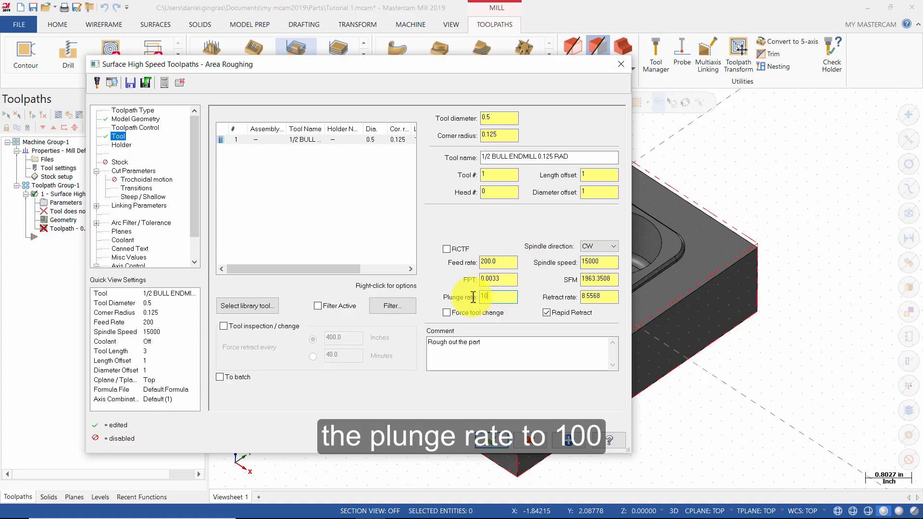
text(0)
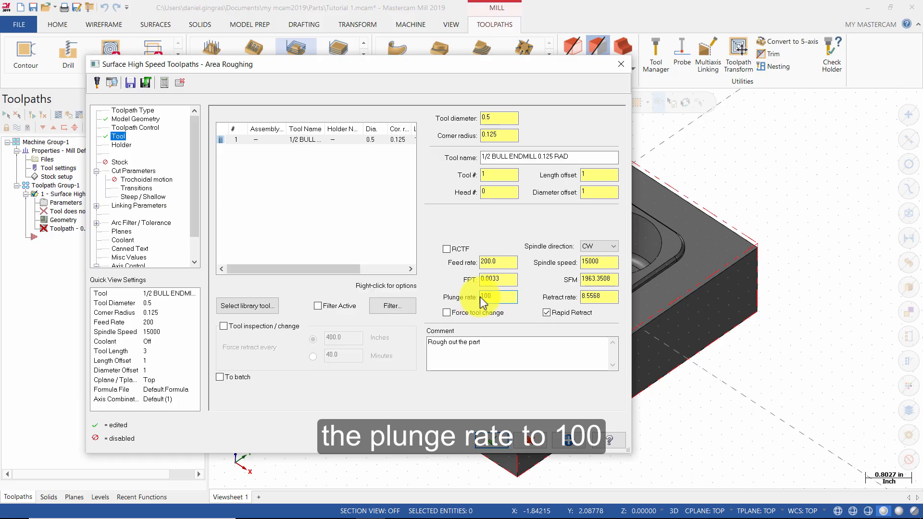
double_click(601, 296)
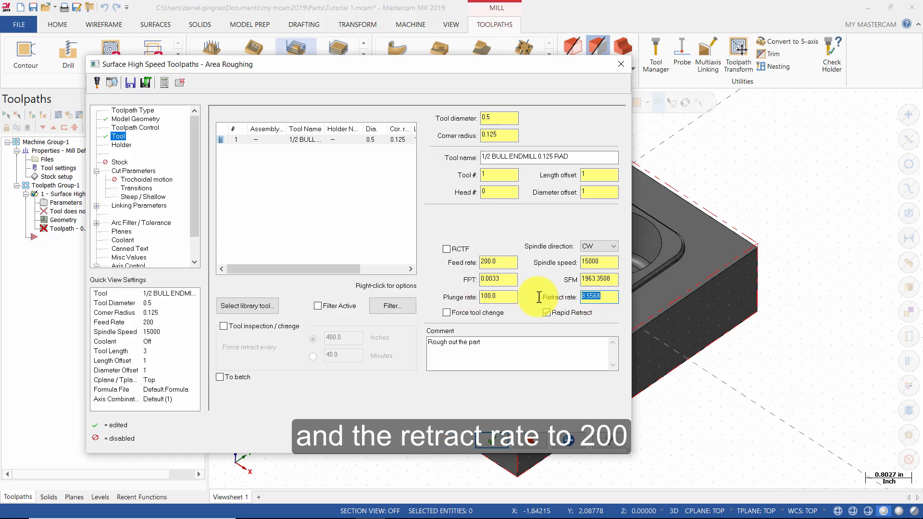
text(200)
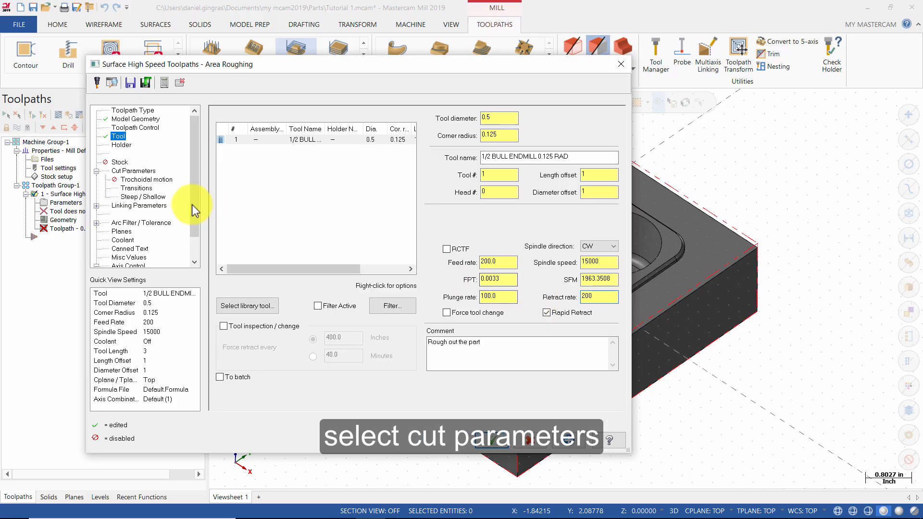
Step: Review the toolpath's cut parameters, trochoidal motion and linking parameters
click(144, 171)
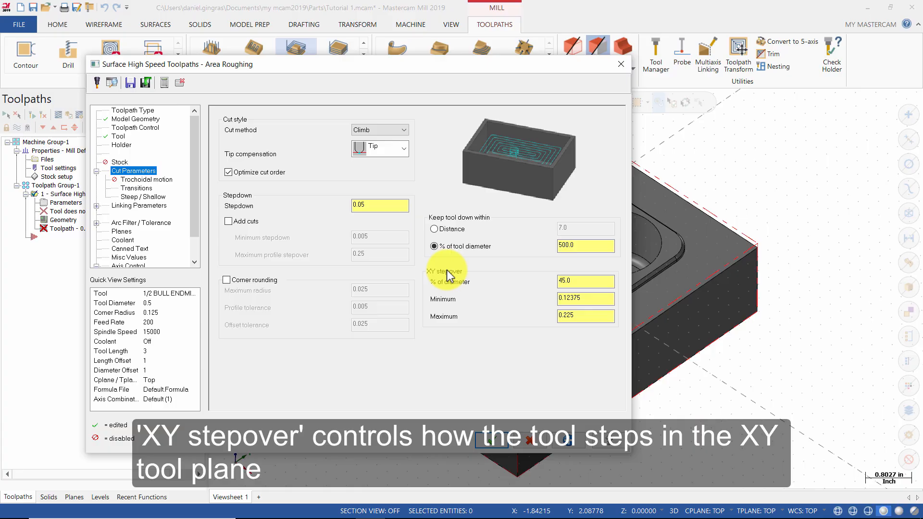
click(163, 181)
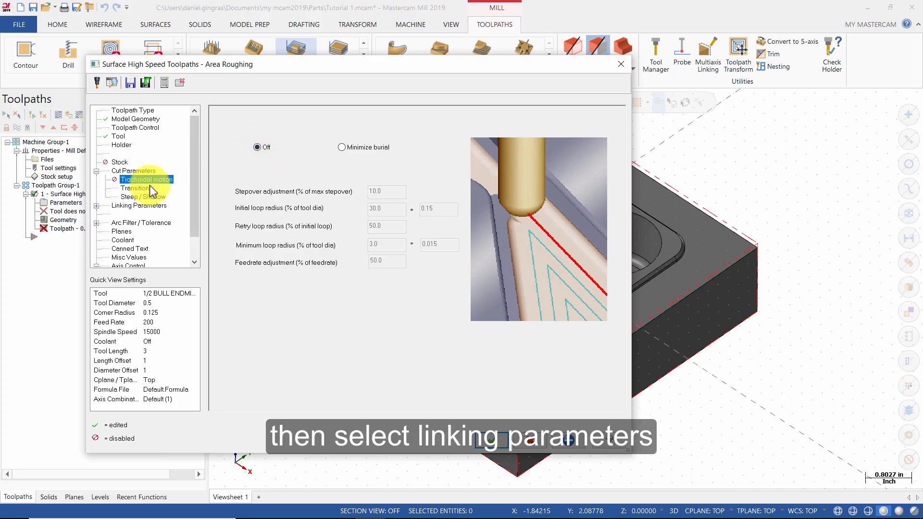
click(138, 206)
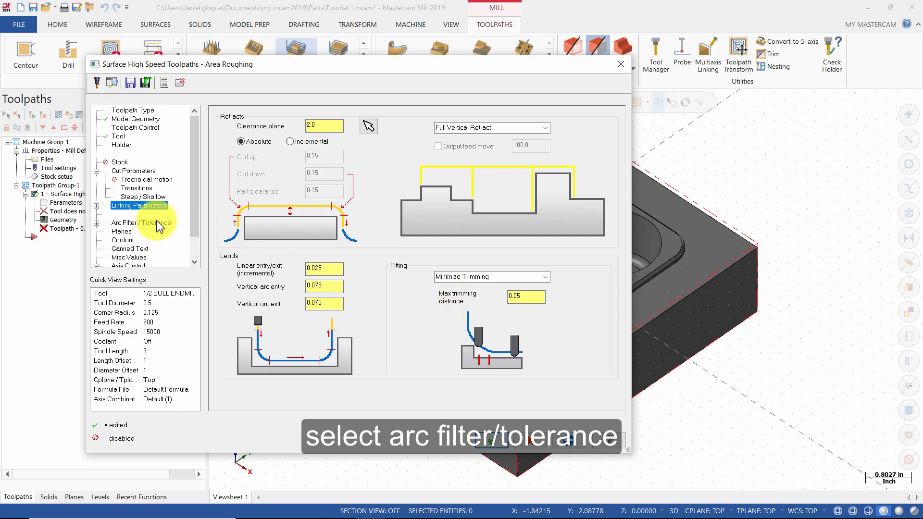
Step: Enable line/arc filtering for the area roughing toolpath, set the cut tolerance to 30% and generate the toolpath
click(156, 224)
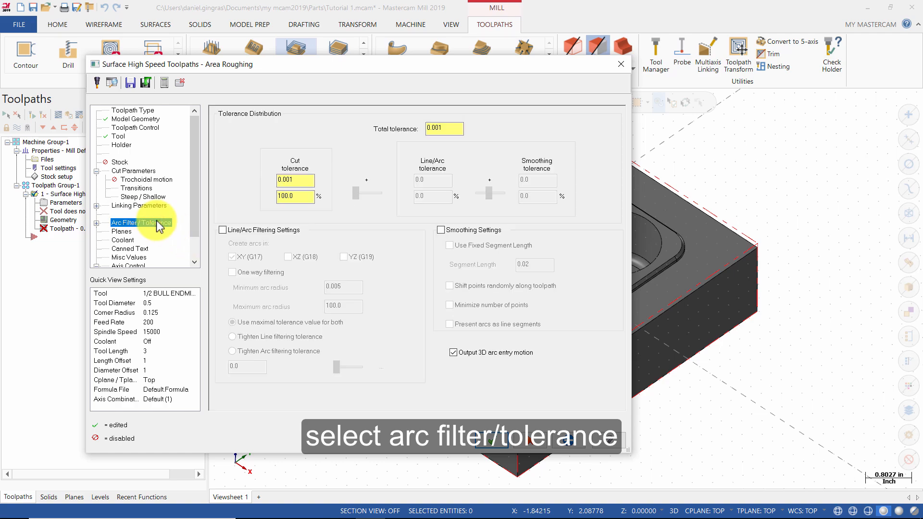
click(248, 231)
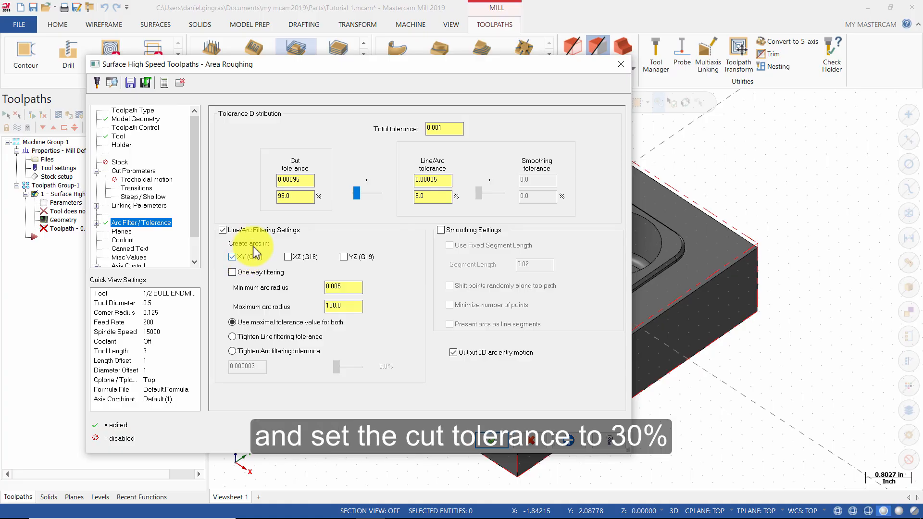
drag(310, 196, 241, 197)
text(30)
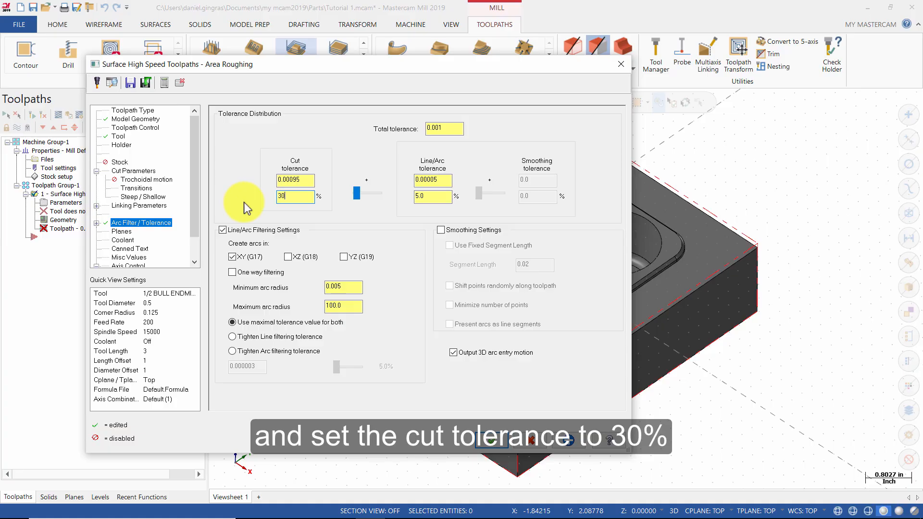
click(494, 440)
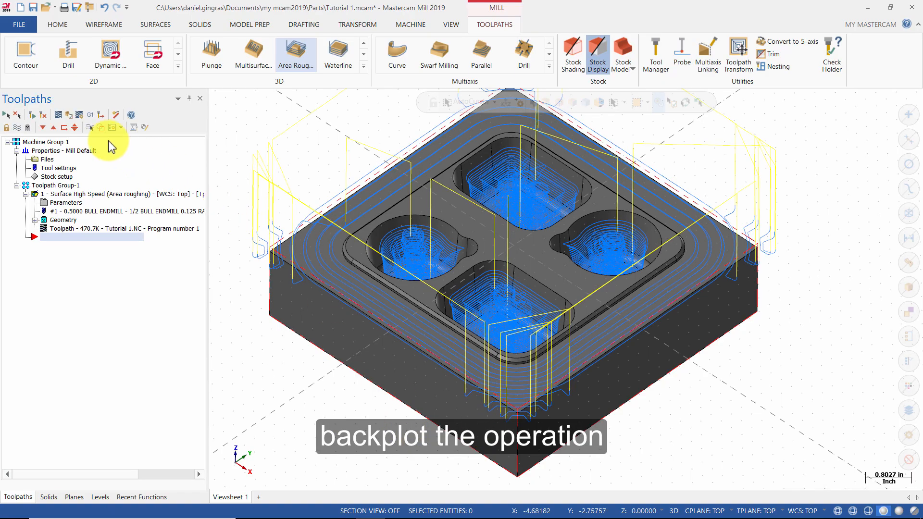
Step: Backplot the area roughing operation from start to finish at a faster playback speed and close the backplot
click(61, 115)
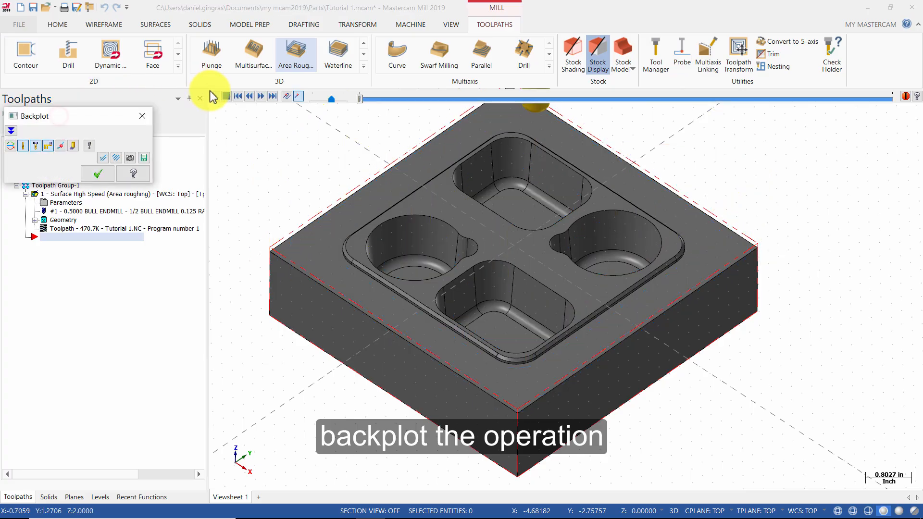
click(214, 98)
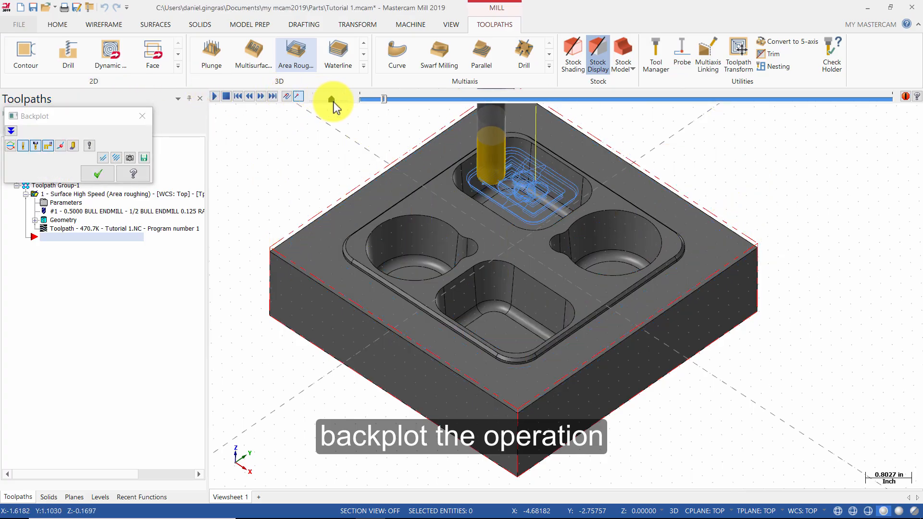
drag(332, 100, 349, 100)
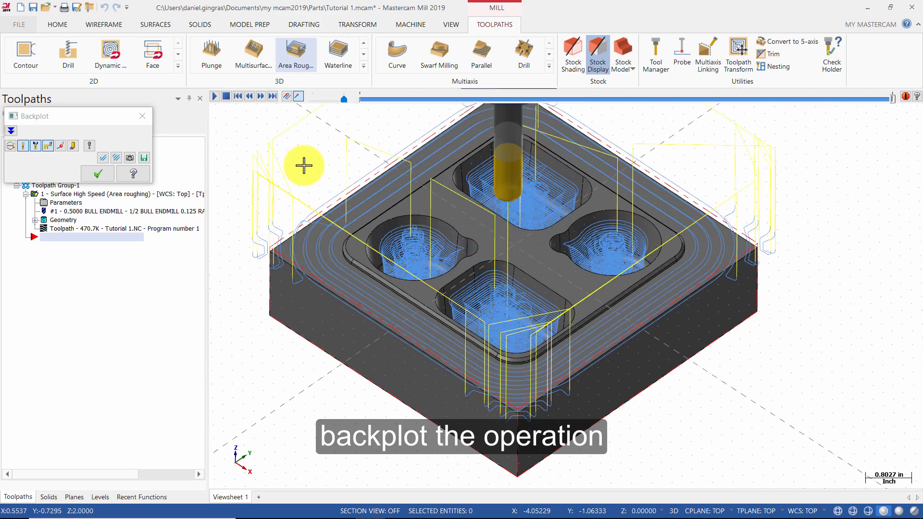
click(98, 173)
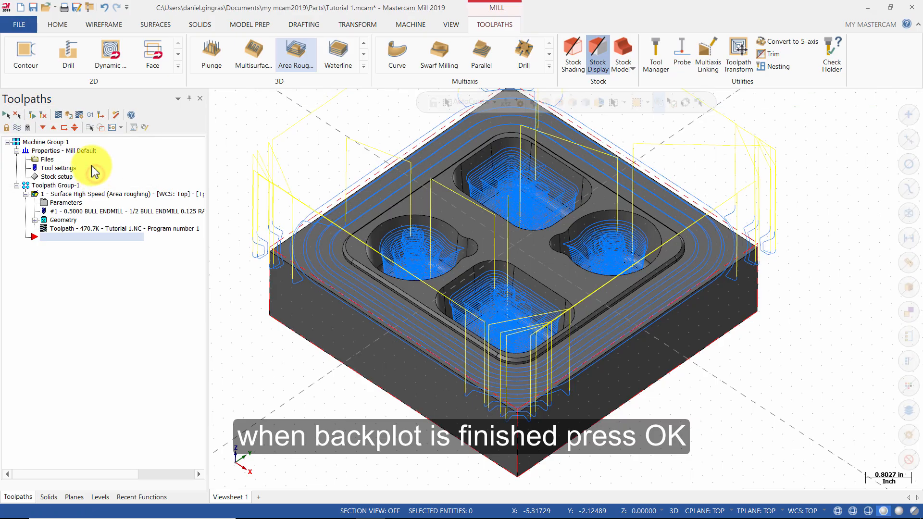
Step: Verify the area roughing operation by running the full stock-removal simulation, and minimize the simulator window
click(69, 114)
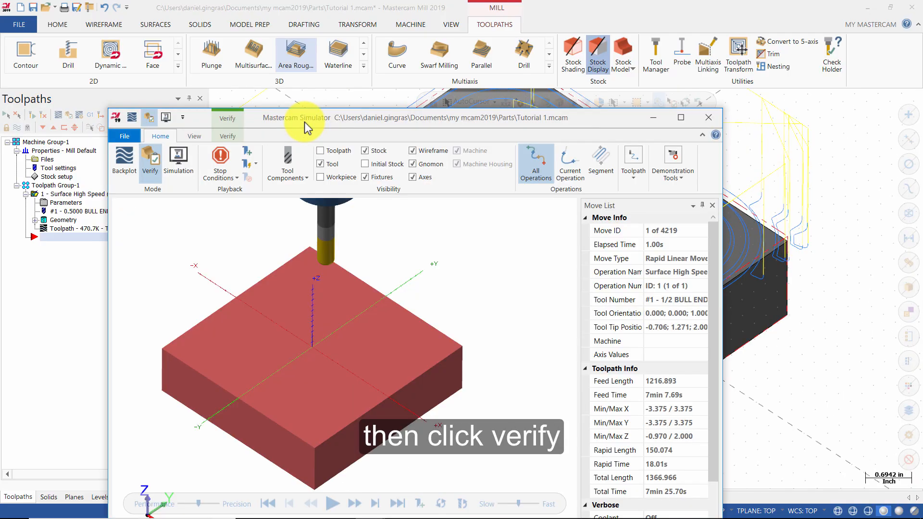
drag(304, 122, 355, 60)
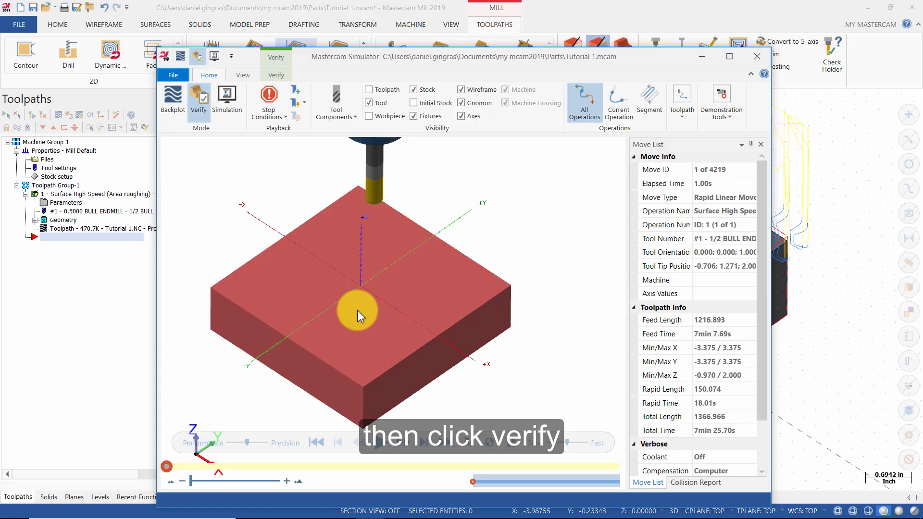
click(387, 444)
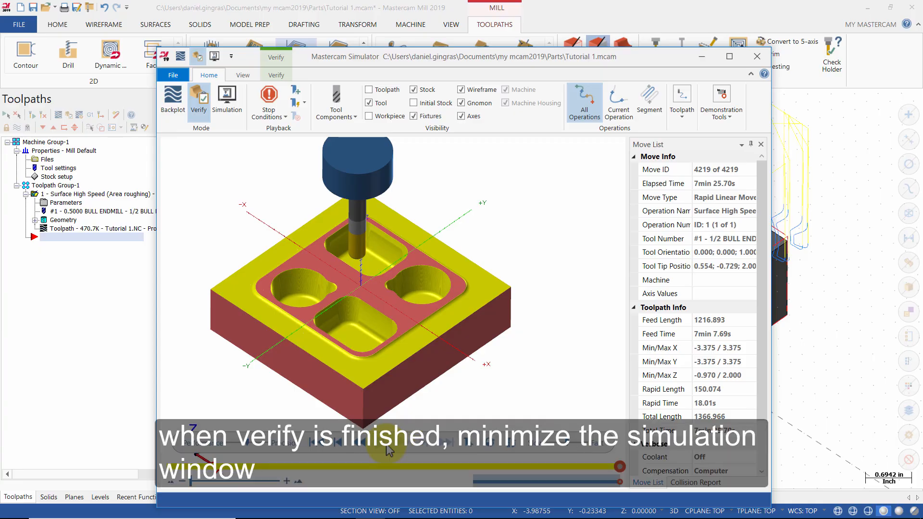
click(707, 56)
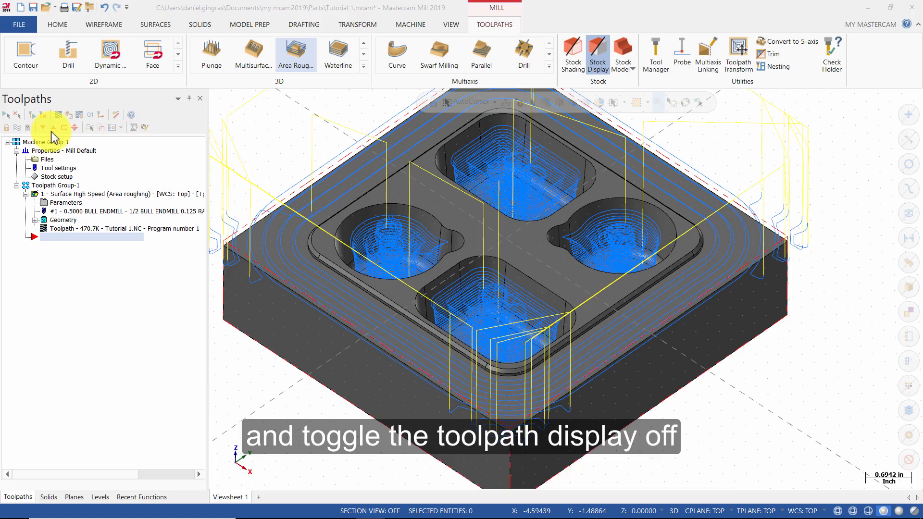